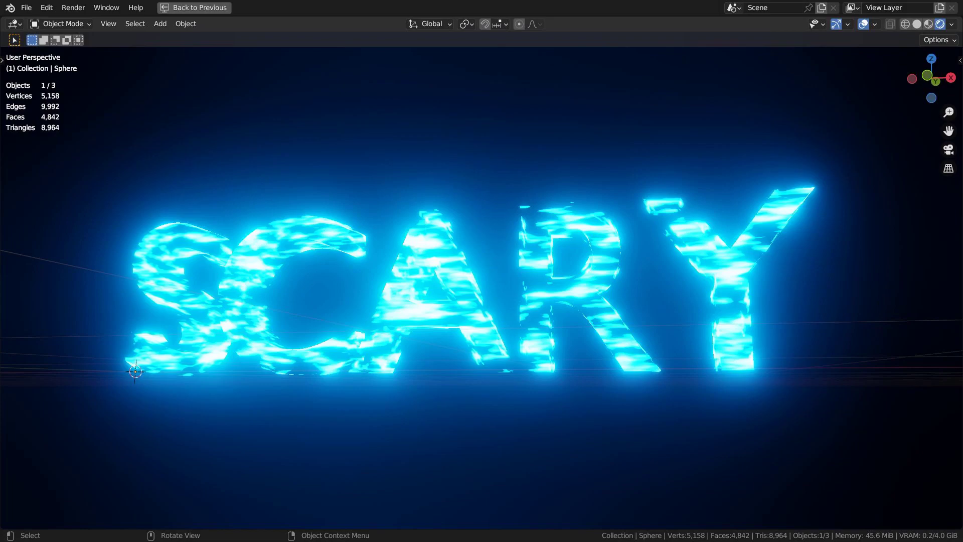
Step: Restore the normal Layout workspace and orbit to see the SCARY text edge-on
{"action": "key", "text": "ctrl+space"}
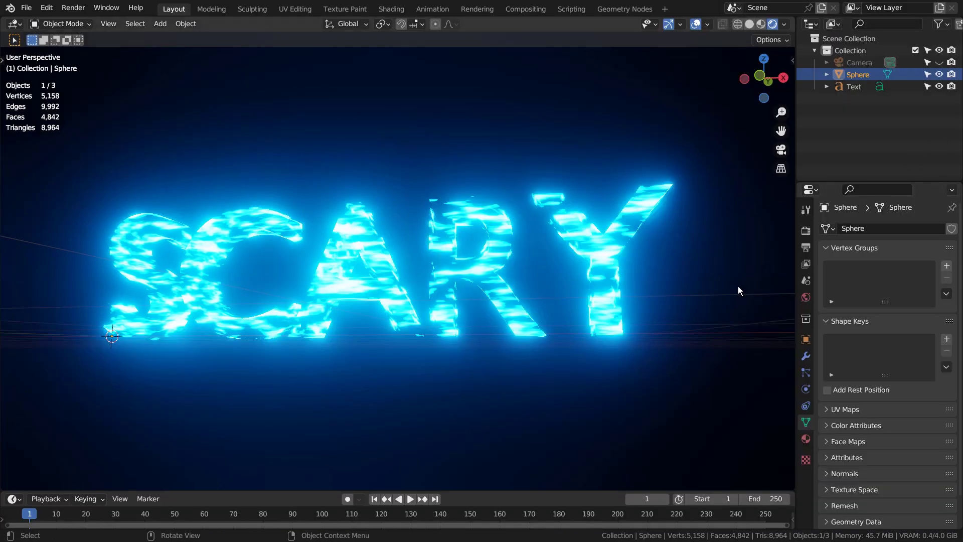
{"action": "middle_click_drag", "start_coordinate": [738, 287], "coordinate": [212, 305]}
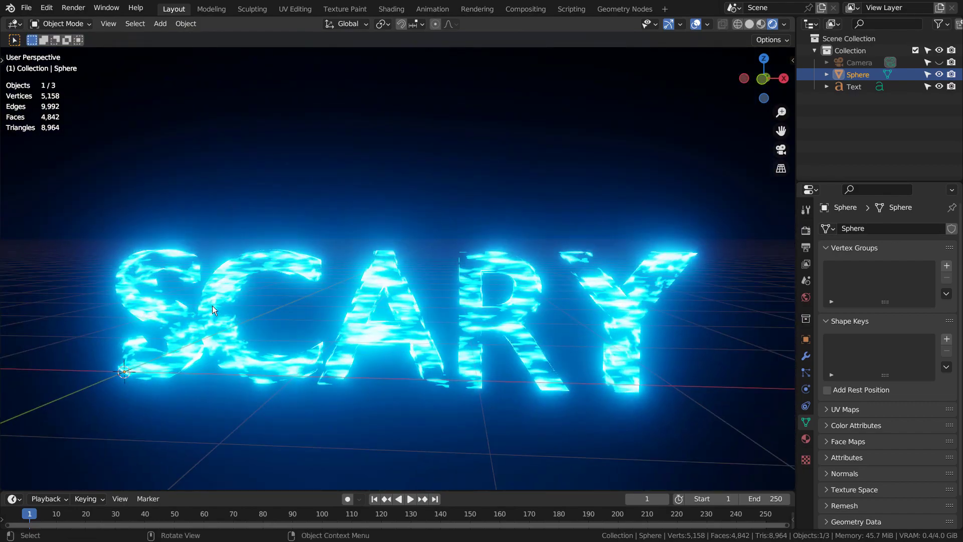
Step: Select and frame the SCARY text, then zoom and orbit to inspect its extruded, bevelled letters
{"action": "left_click", "coordinate": [403, 301]}
{"action": "key", "text": "KP_Decimal"}
{"action": "scroll", "coordinate": [452, 308], "scroll_direction": "up", "scroll_amount": 4}
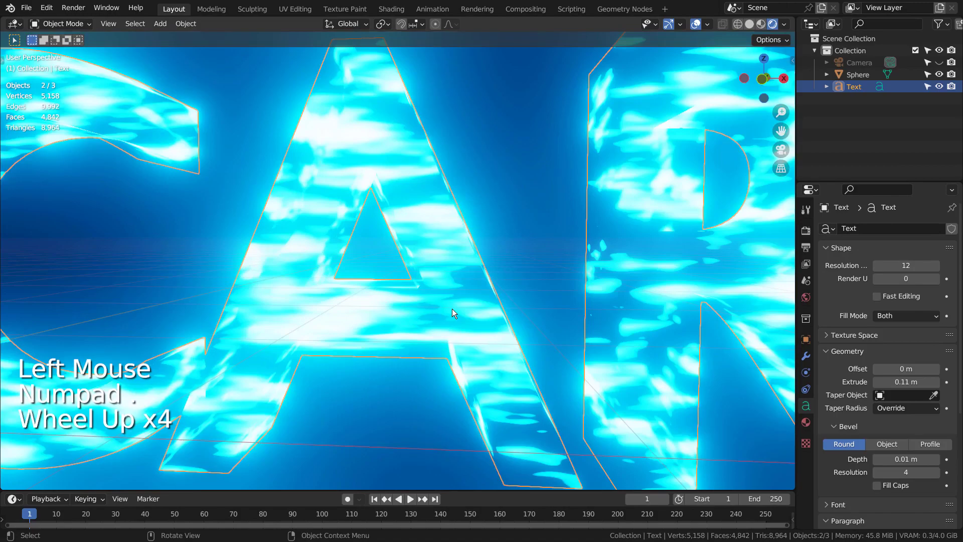
{"action": "scroll", "coordinate": [453, 308], "scroll_direction": "up", "scroll_amount": 2}
{"action": "middle_click_drag", "start_coordinate": [452, 309], "coordinate": [333, 299]}
{"action": "scroll", "coordinate": [649, 363], "scroll_direction": "down", "scroll_amount": 2}
{"action": "scroll", "coordinate": [650, 368], "scroll_direction": "down", "scroll_amount": 1}
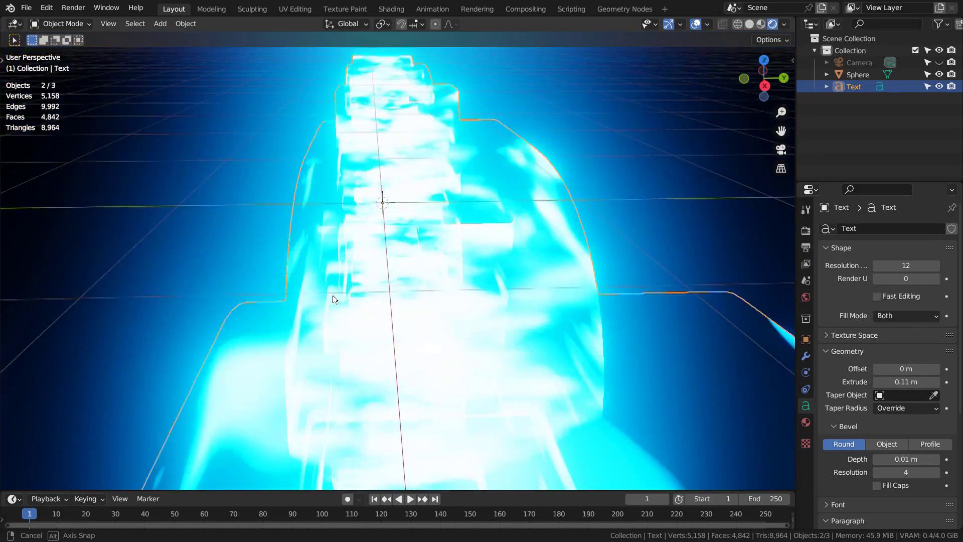
{"action": "scroll", "coordinate": [333, 297], "scroll_direction": "down", "scroll_amount": 3}
{"action": "middle_click_drag", "start_coordinate": [334, 332], "coordinate": [441, 289]}
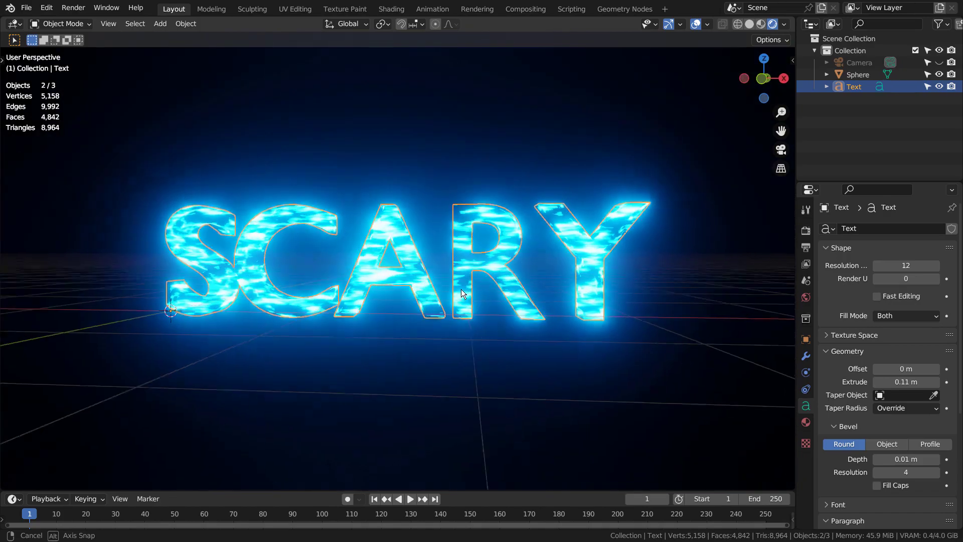
{"action": "left_click", "coordinate": [738, 24]}
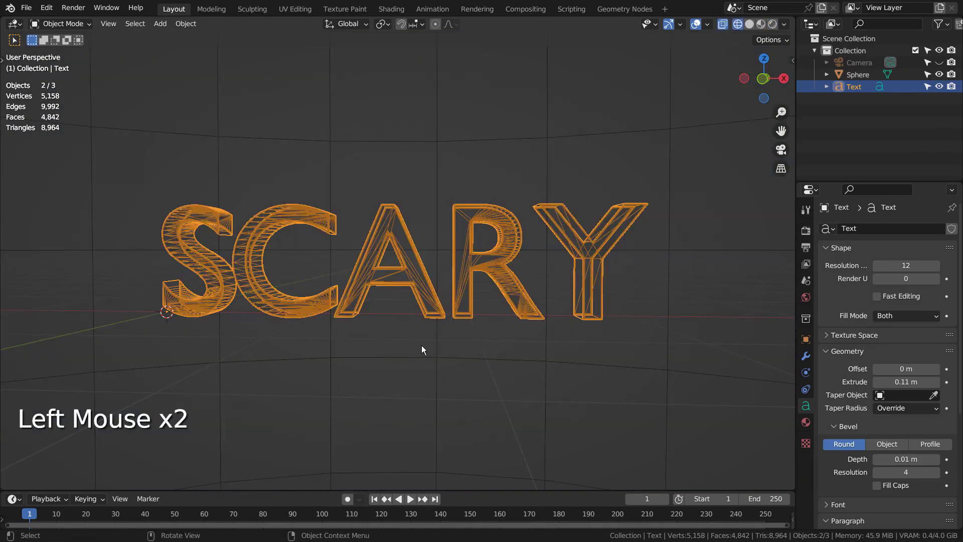
{"action": "middle_click_drag", "start_coordinate": [421, 350], "coordinate": [452, 353]}
{"action": "scroll", "coordinate": [453, 354], "scroll_direction": "down", "scroll_amount": 7}
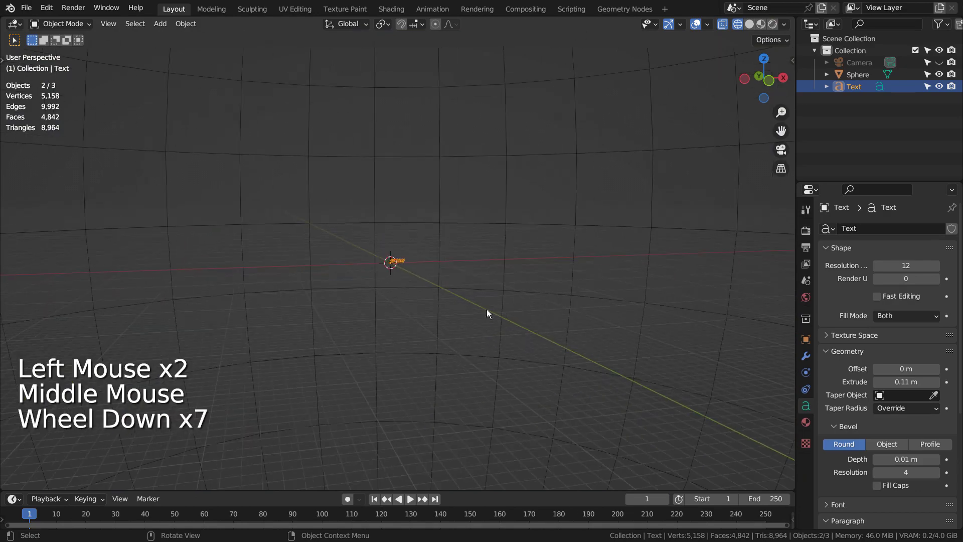
{"action": "left_click", "coordinate": [516, 262]}
{"action": "left_click", "coordinate": [508, 260]}
{"action": "key", "text": "KP_Decimal"}
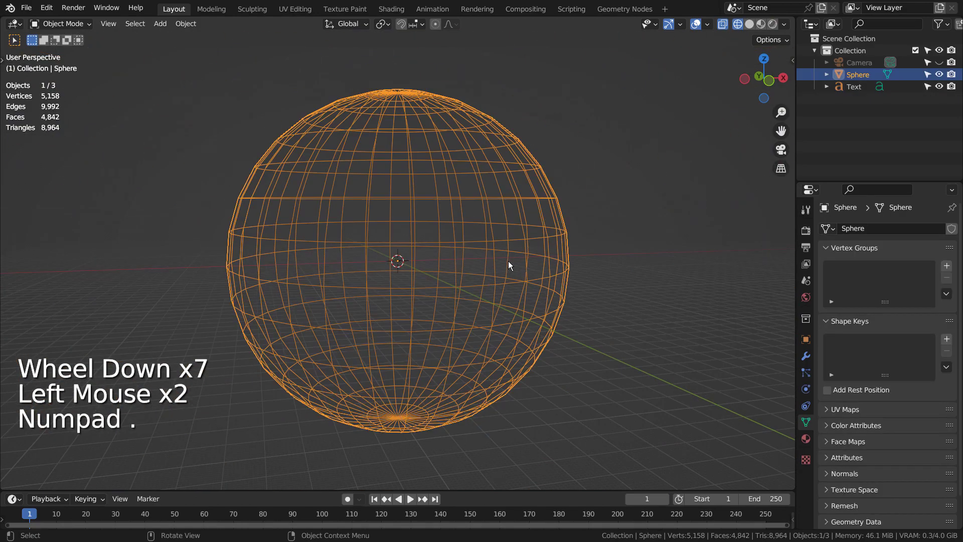
{"action": "left_click", "coordinate": [398, 262]}
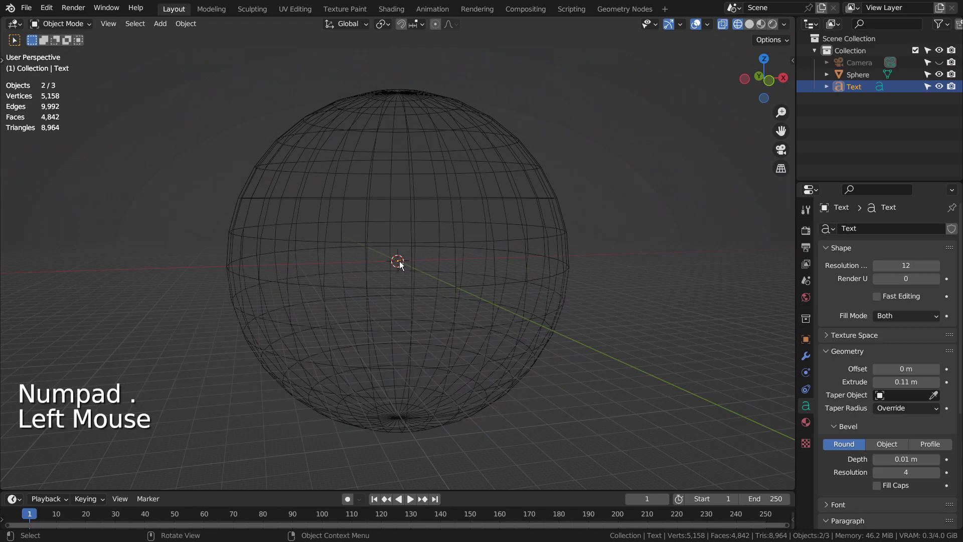
{"action": "key", "text": "KP_Decimal"}
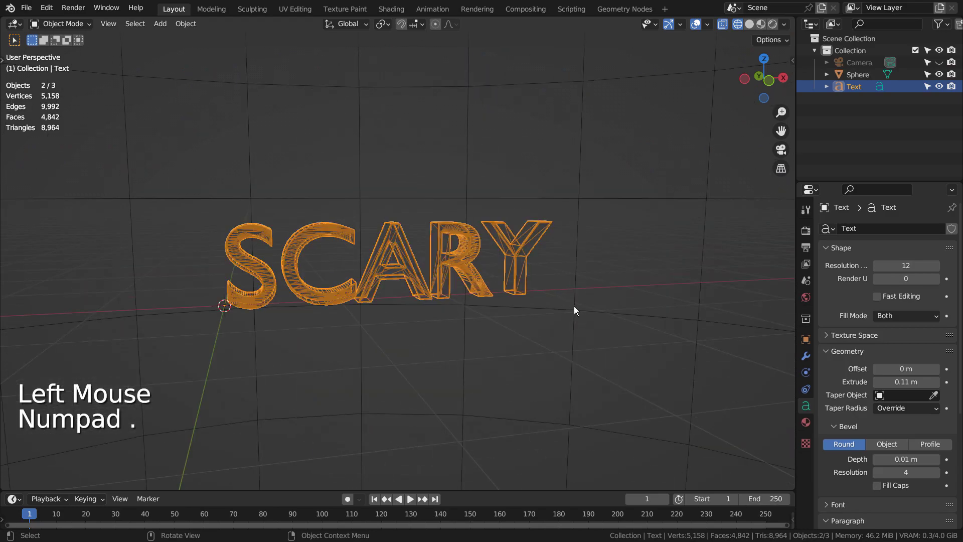
{"action": "middle_click_drag", "start_coordinate": [576, 310], "coordinate": [545, 300]}
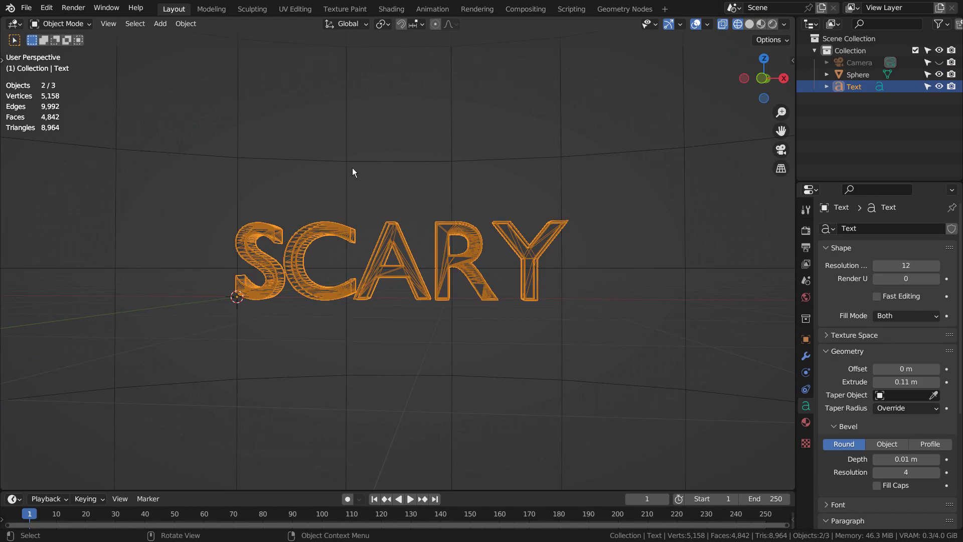
Step: Add a new text object and change its text to 'SCARY'
{"action": "key", "text": "shift+a"}
{"action": "mouse_move", "coordinate": [353, 172]}
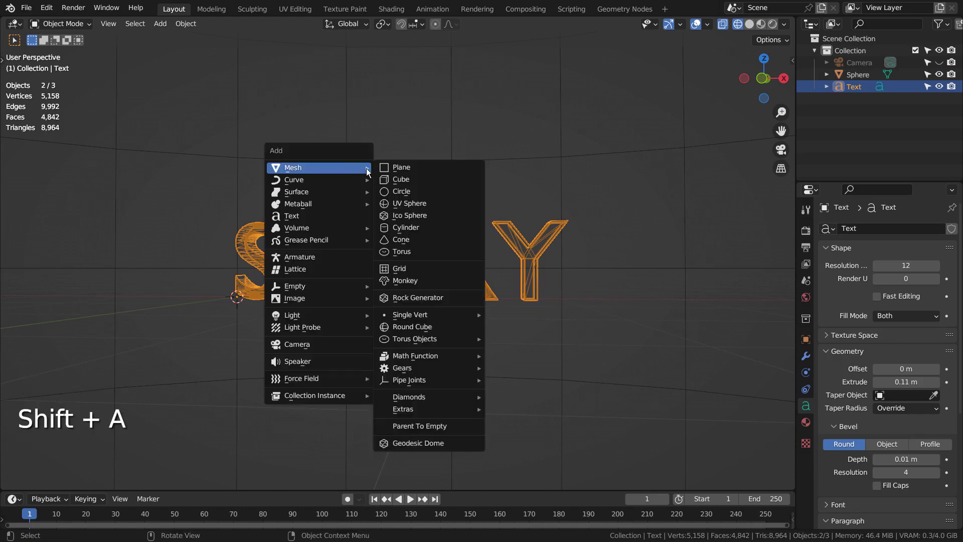
{"action": "left_click", "coordinate": [348, 215]}
{"action": "middle_click_drag", "start_coordinate": [516, 173], "coordinate": [556, 264]}
{"action": "key", "text": "Tab"}
{"action": "key", "text": "BackSpace"}
{"action": "key", "text": "BackSpace"}
{"action": "key", "text": "BackSpace"}
{"action": "key", "text": "BackSpace"}
{"action": "type", "text": "S"}
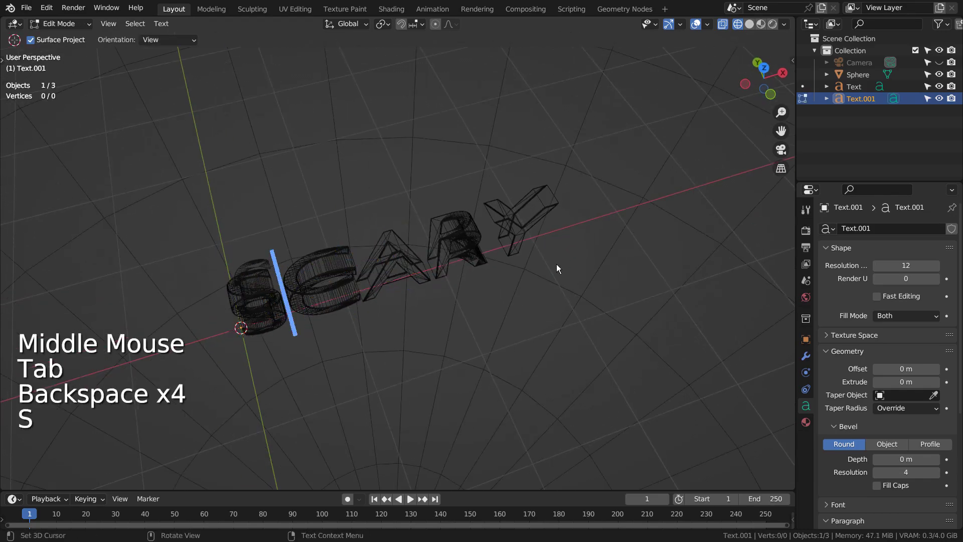
{"action": "type", "text": "CARY"}
{"action": "key", "text": "Tab"}
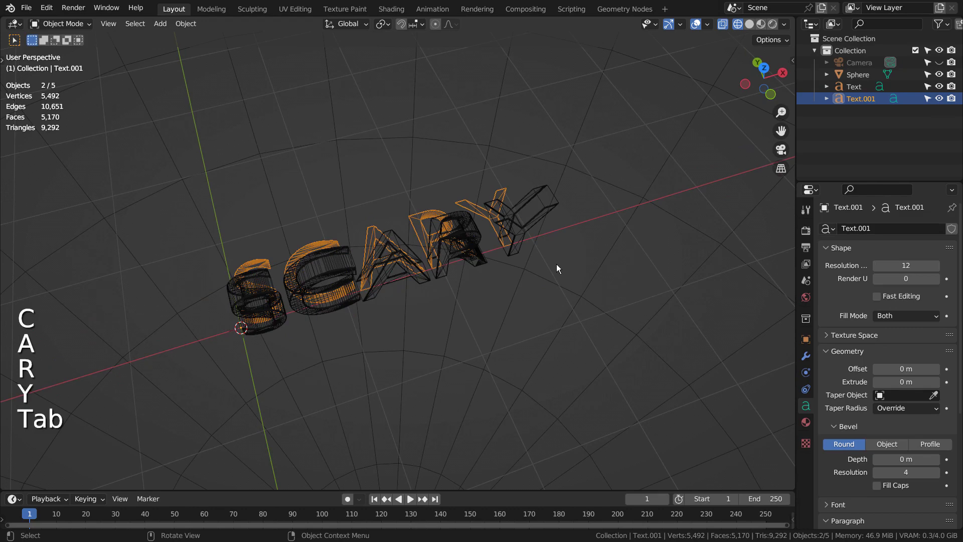
Step: Stand the new text upright with a 90° X rotation
{"action": "type", "text": "rx90"}
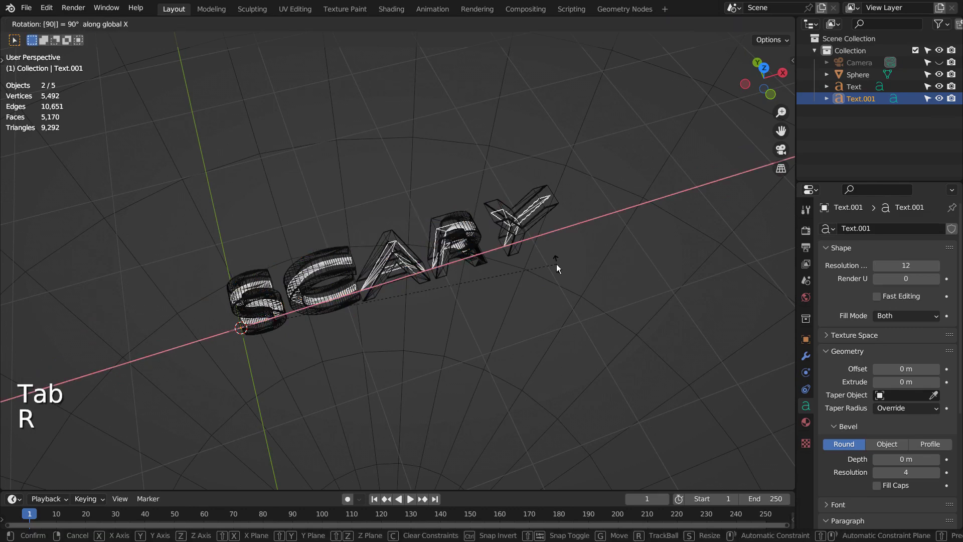
{"action": "left_click", "coordinate": [556, 264]}
{"action": "middle_click_drag", "start_coordinate": [557, 268], "coordinate": [846, 179]}
Step: Hide the original Text and give the demo letters 0.16 m extrusion and a small bevel
{"action": "left_click", "coordinate": [939, 86]}
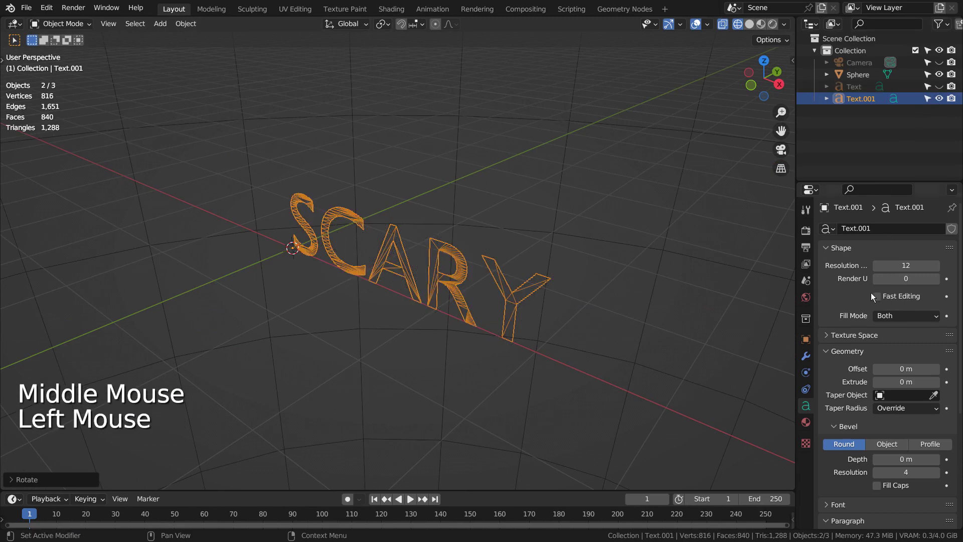
{"action": "left_click_drag", "start_coordinate": [906, 382], "coordinate": [931, 381]}
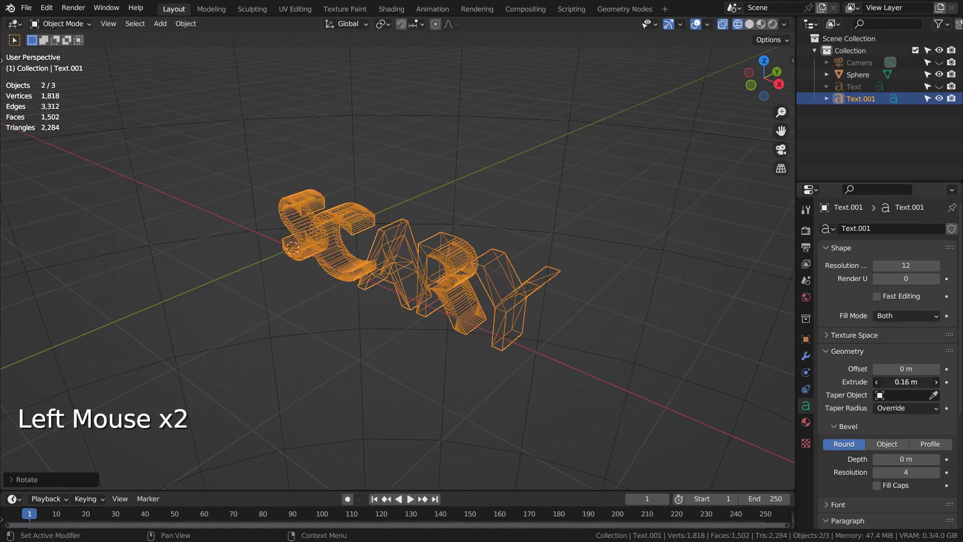
{"action": "left_click_drag", "start_coordinate": [905, 459], "coordinate": [910, 459], "text": "shift"}
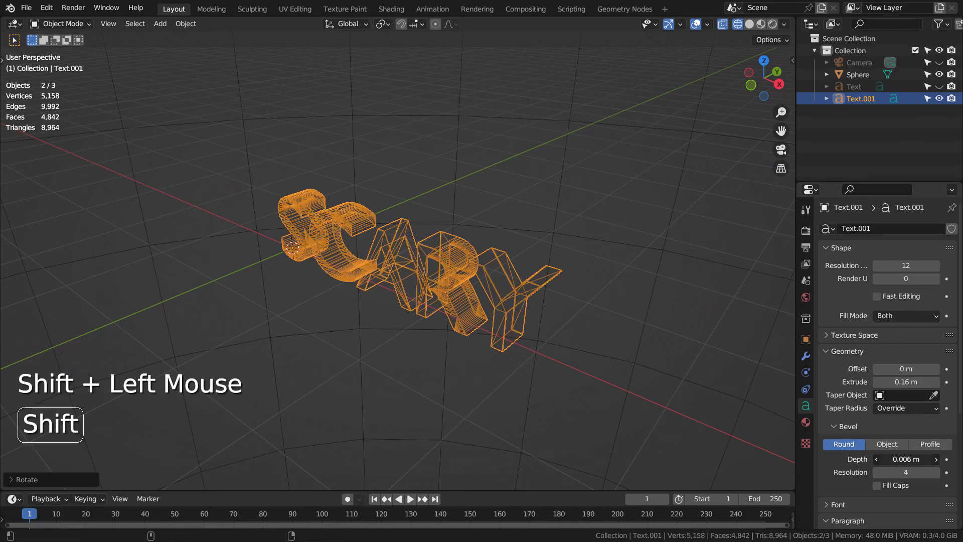
{"action": "middle_click_drag", "start_coordinate": [401, 370], "coordinate": [458, 279]}
Step: Delete the demo text, unhide and select the original SCARY text, and open the Shading workspace
{"action": "key", "text": "x"}
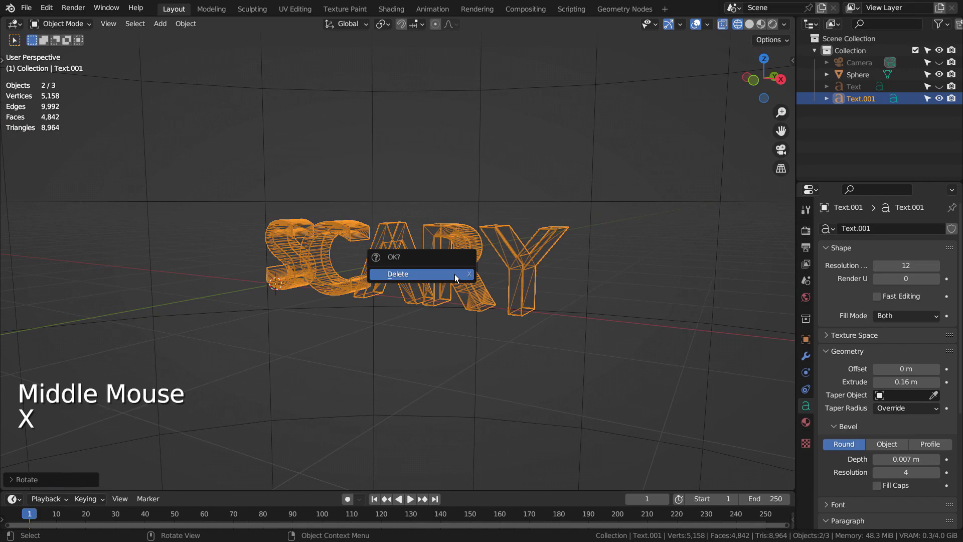
{"action": "left_click", "coordinate": [455, 278]}
{"action": "left_click", "coordinate": [939, 86]}
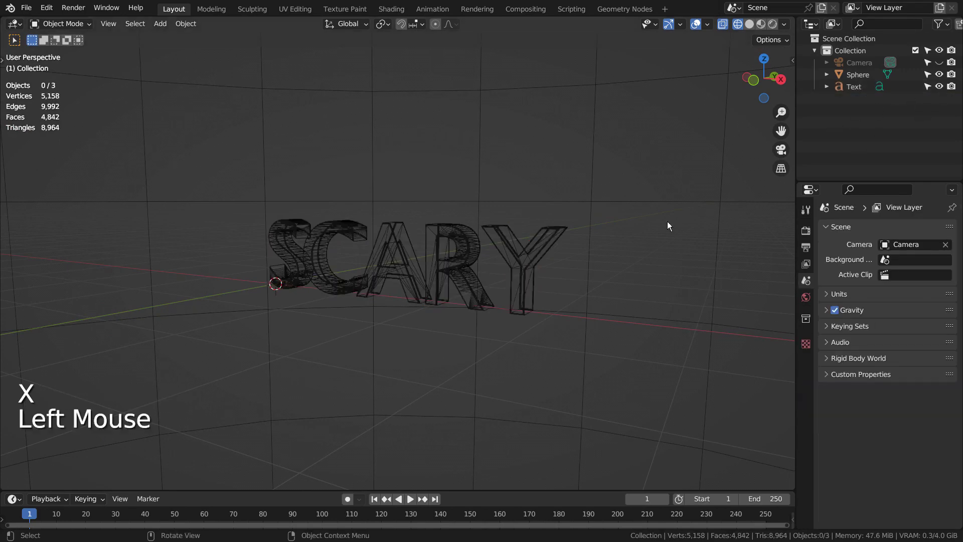
{"action": "scroll", "coordinate": [666, 224], "scroll_direction": "down", "scroll_amount": 1}
{"action": "middle_click_drag", "start_coordinate": [666, 223], "coordinate": [594, 261]}
{"action": "left_click", "coordinate": [499, 266]}
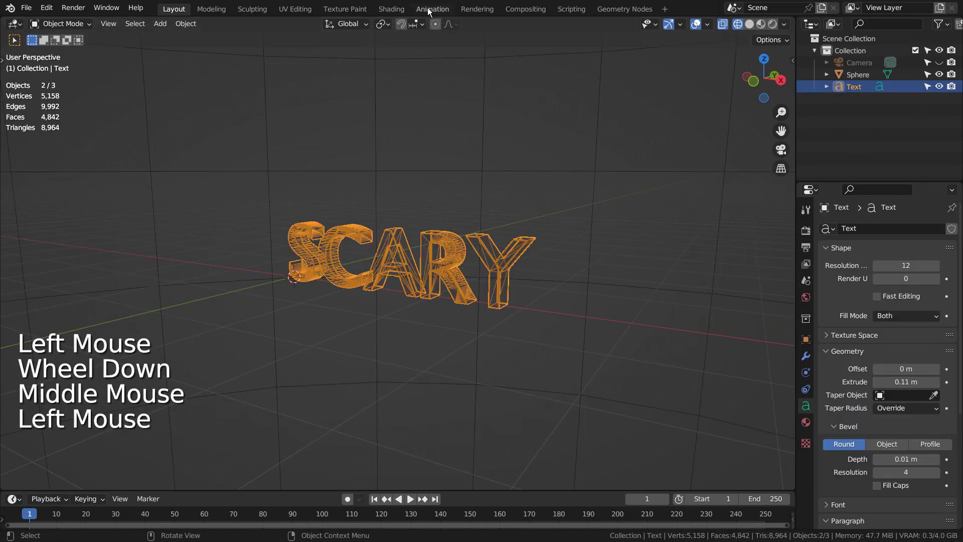
{"action": "left_click", "coordinate": [391, 9]}
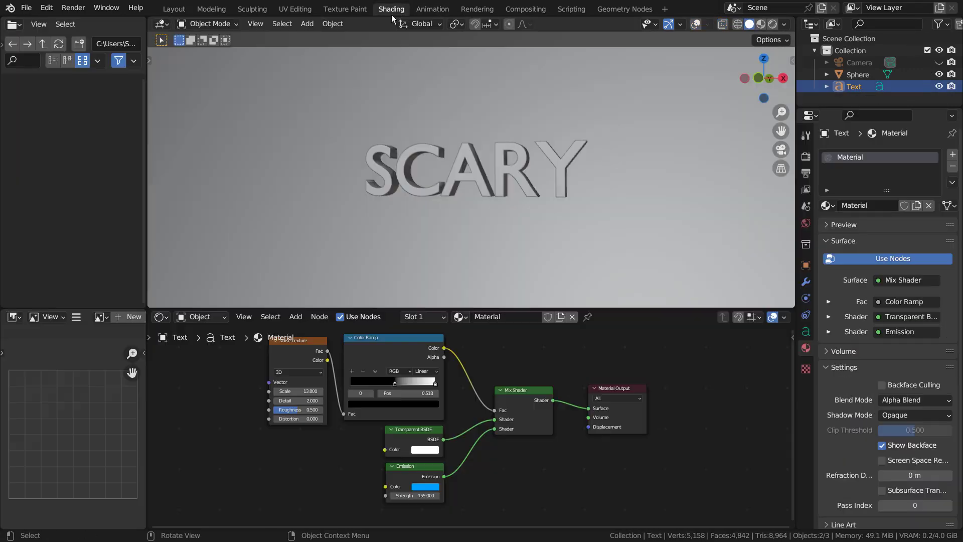
Step: Switch the viewport to Rendered shading and review the Eevee render settings full-window
{"action": "left_click", "coordinate": [771, 24]}
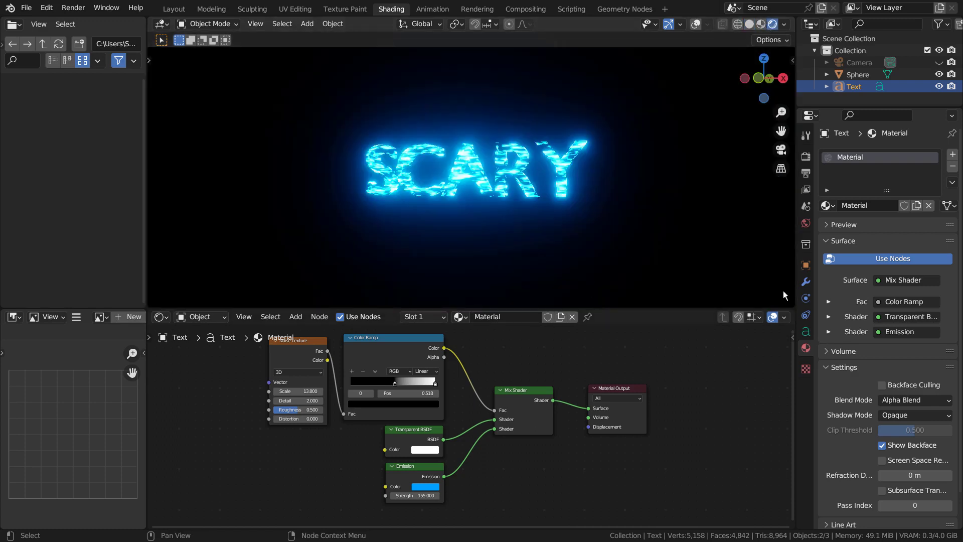
{"action": "left_click", "coordinate": [806, 157]}
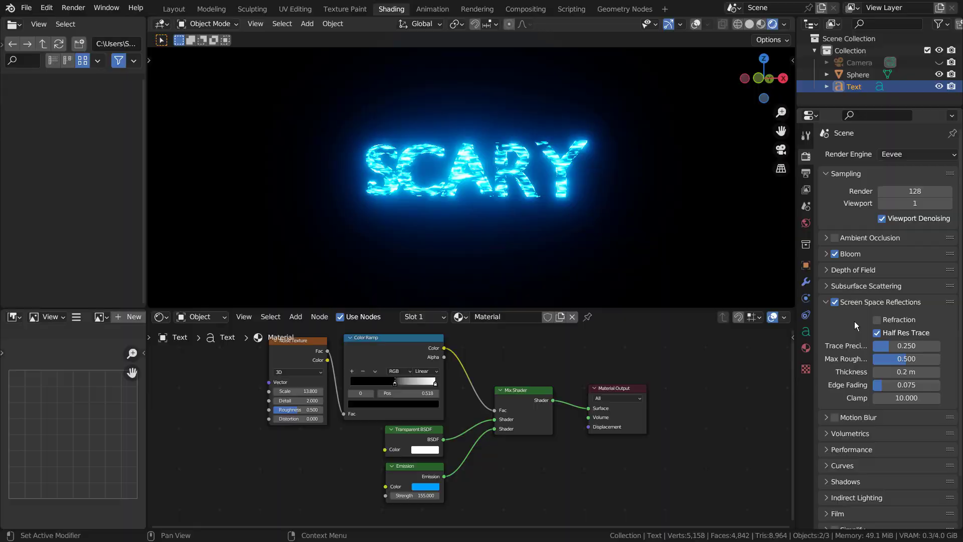
{"action": "key", "text": "ctrl+space"}
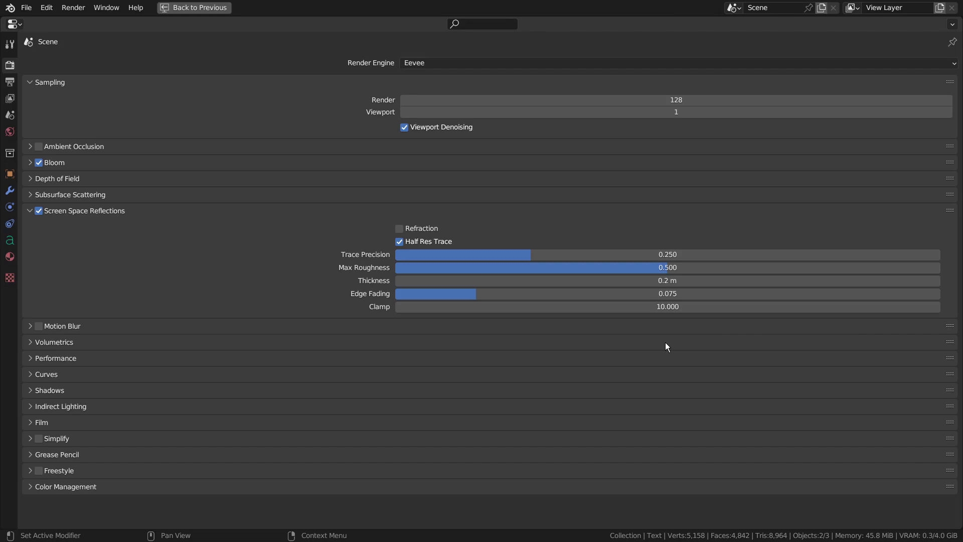
{"action": "key", "text": "ctrl+space"}
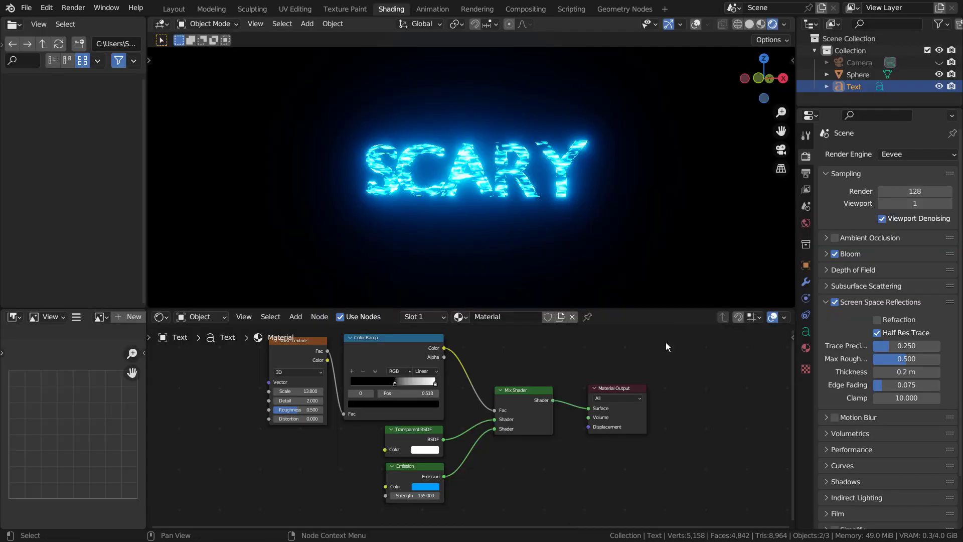
Step: Show the text's material settings and review the recentred nodes in a maximized Shader Editor
{"action": "left_click", "coordinate": [806, 347]}
{"action": "key", "text": "ctrl+space"}
{"action": "scroll", "coordinate": [442, 371], "scroll_direction": "up", "scroll_amount": 4}
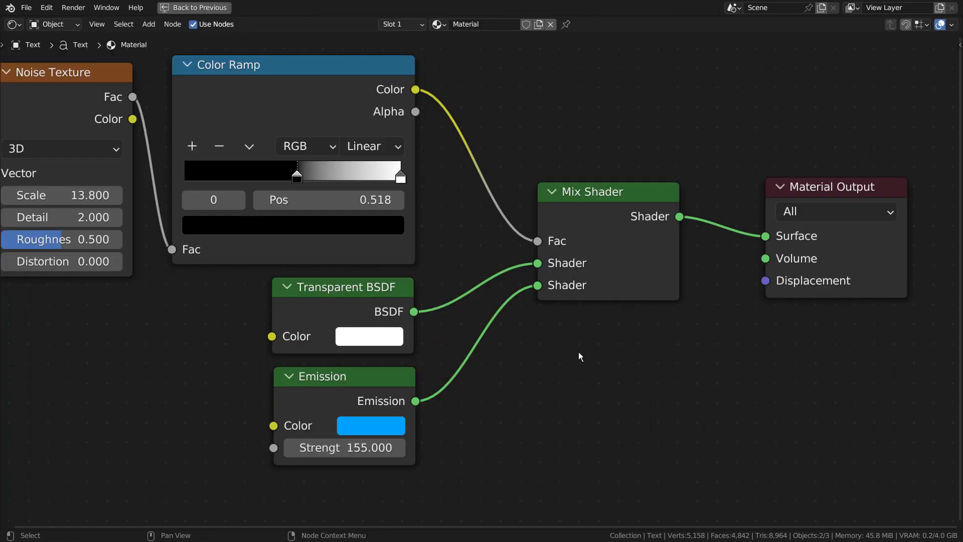
{"action": "middle_click_drag", "start_coordinate": [580, 357], "coordinate": [623, 389]}
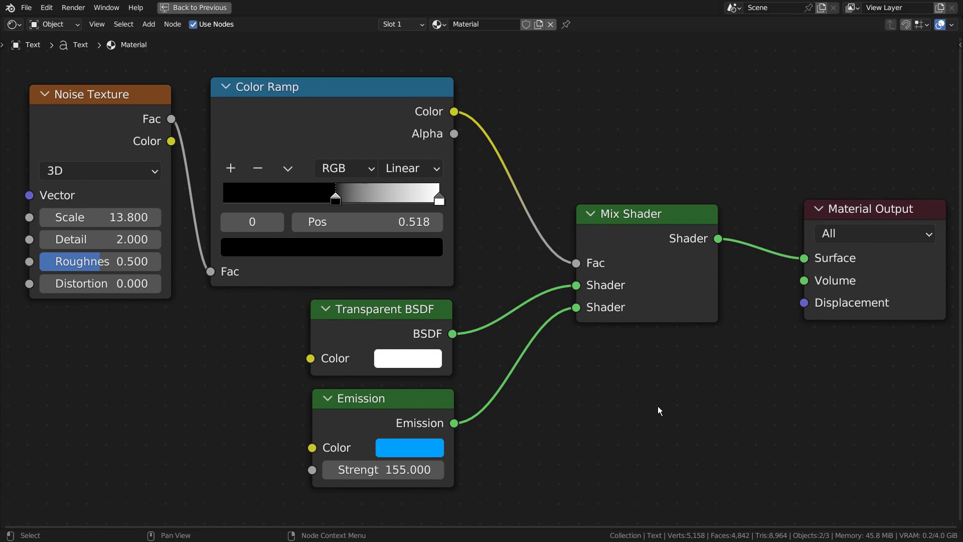
{"action": "key", "text": "ctrl+space"}
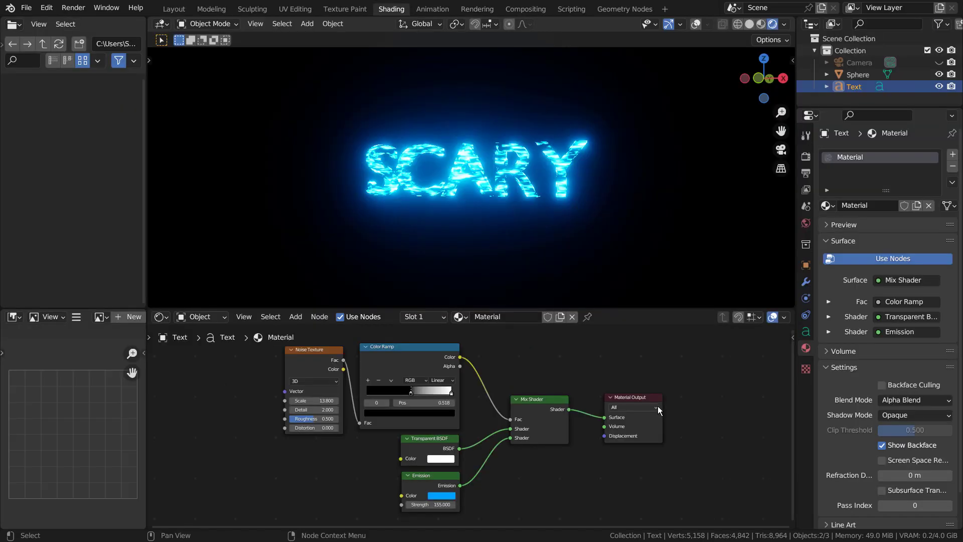
Step: Move the Color Ramp black stop to about 0.529 and keep the white stop at 1.000
{"action": "scroll", "coordinate": [480, 425], "scroll_direction": "up", "scroll_amount": 4}
{"action": "middle_click_drag", "start_coordinate": [474, 405], "coordinate": [549, 463]}
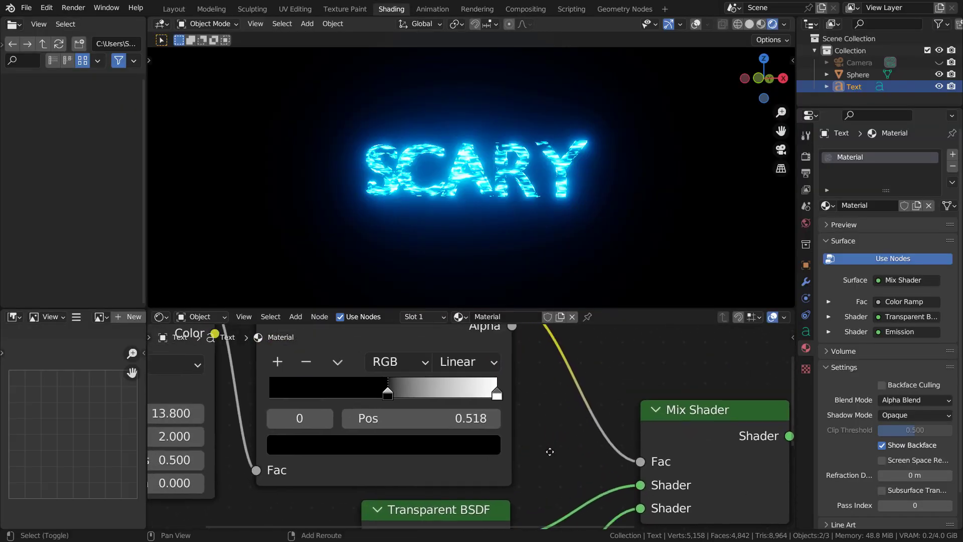
{"action": "scroll", "coordinate": [578, 242], "scroll_direction": "up", "scroll_amount": 6}
{"action": "middle_click_drag", "start_coordinate": [573, 247], "coordinate": [590, 248]}
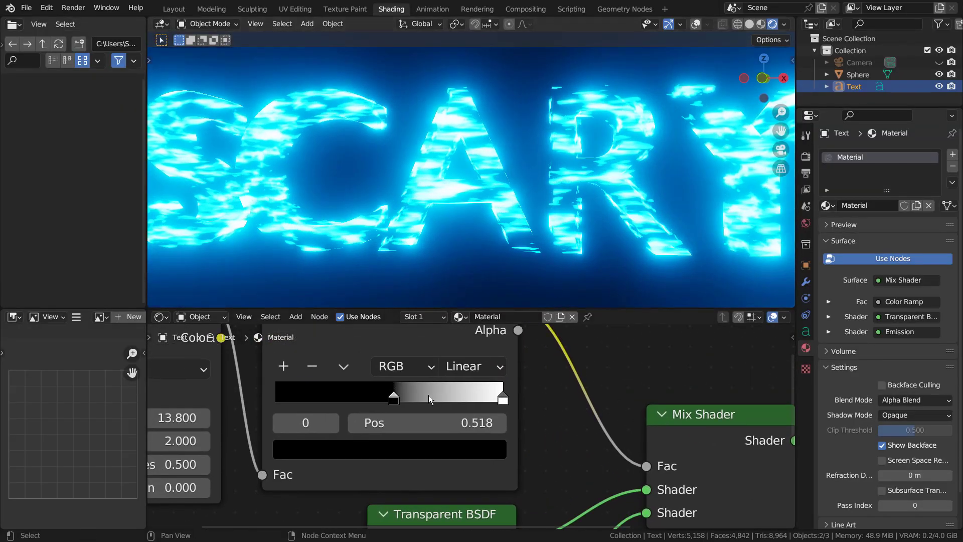
{"action": "mouse_move", "coordinate": [401, 394]}
{"action": "left_mouse_down"}
{"action": "mouse_move", "coordinate": [257, 399]}
{"action": "mouse_move", "coordinate": [463, 402]}
{"action": "mouse_move", "coordinate": [371, 402]}
{"action": "mouse_move", "coordinate": [382, 406]}
{"action": "left_mouse_up"}
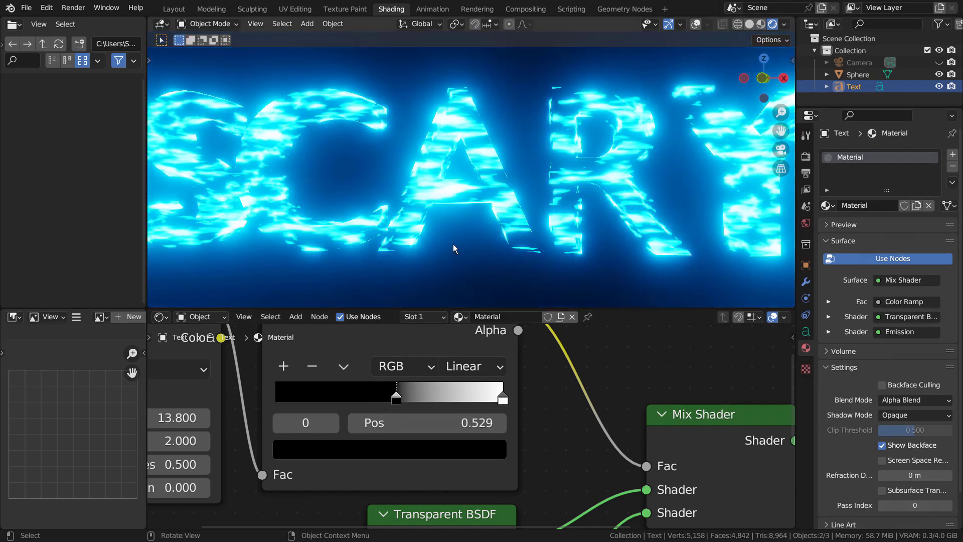
{"action": "scroll", "coordinate": [453, 244], "scroll_direction": "down", "scroll_amount": 1}
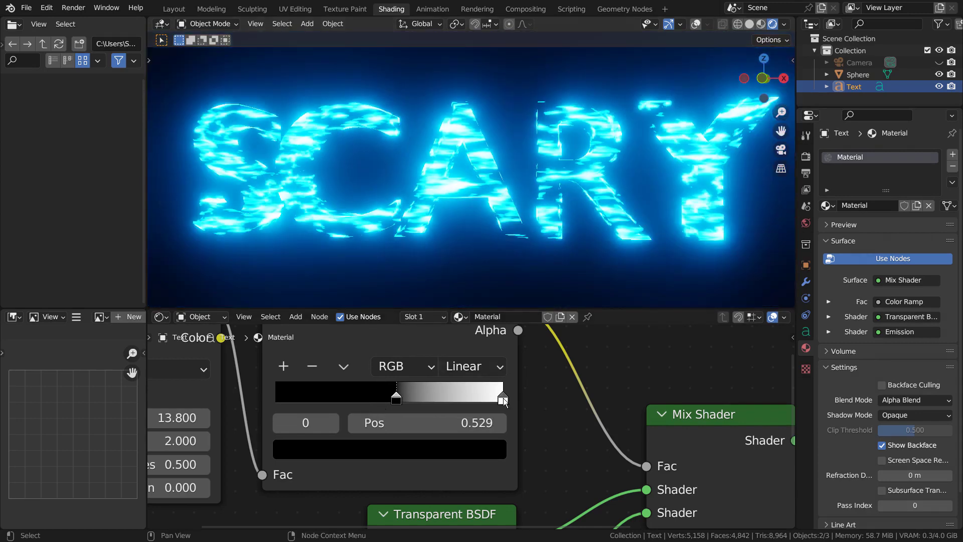
{"action": "mouse_move", "coordinate": [504, 401]}
{"action": "left_mouse_down"}
{"action": "mouse_move", "coordinate": [409, 401]}
{"action": "mouse_move", "coordinate": [496, 407]}
{"action": "left_mouse_up"}
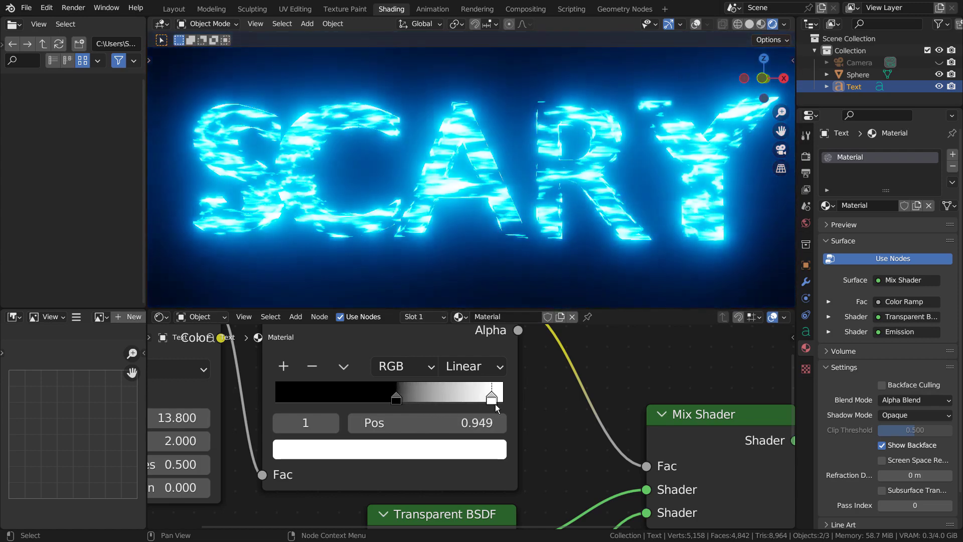
{"action": "middle_click_drag", "start_coordinate": [565, 441], "coordinate": [631, 368], "text": "shift"}
{"action": "scroll", "coordinate": [575, 474], "scroll_direction": "down", "scroll_amount": 2, "text": "shift"}
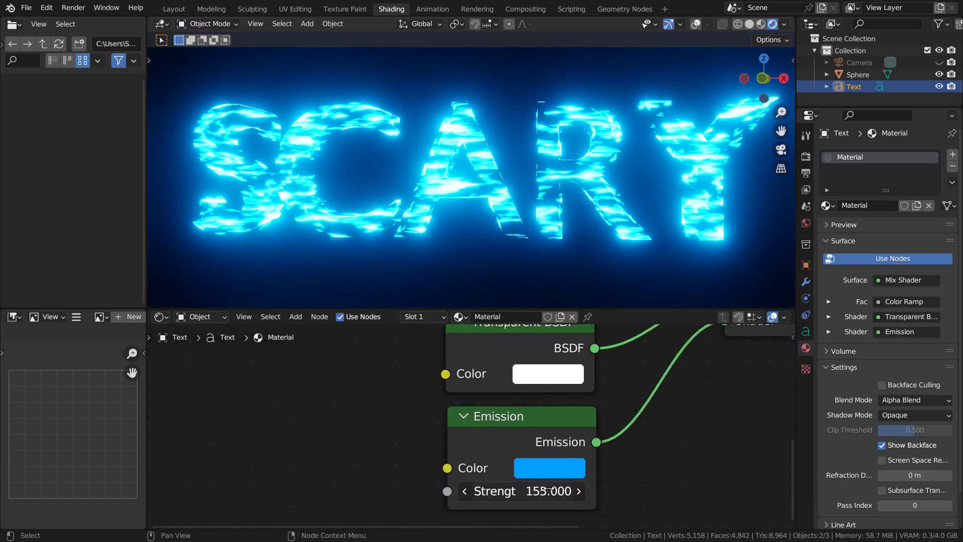
{"action": "left_click_drag", "start_coordinate": [548, 491], "coordinate": [626, 491]}
{"action": "key", "text": "ctrl+z"}
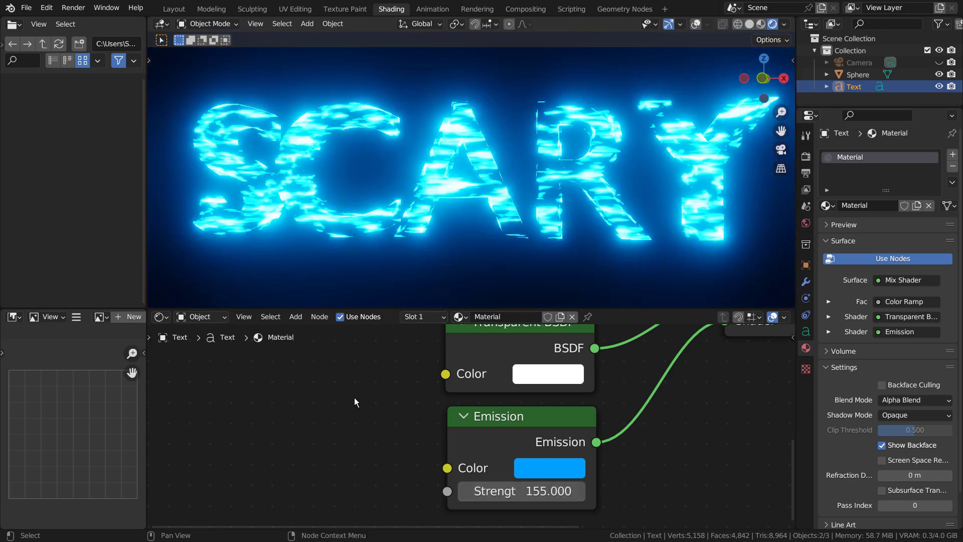
{"action": "scroll", "coordinate": [306, 418], "scroll_direction": "left", "scroll_amount": 5, "text": "ctrl"}
{"action": "scroll", "coordinate": [225, 385], "scroll_direction": "up", "scroll_amount": 4, "text": "shift"}
{"action": "middle_click_drag", "start_coordinate": [224, 385], "coordinate": [287, 480]}
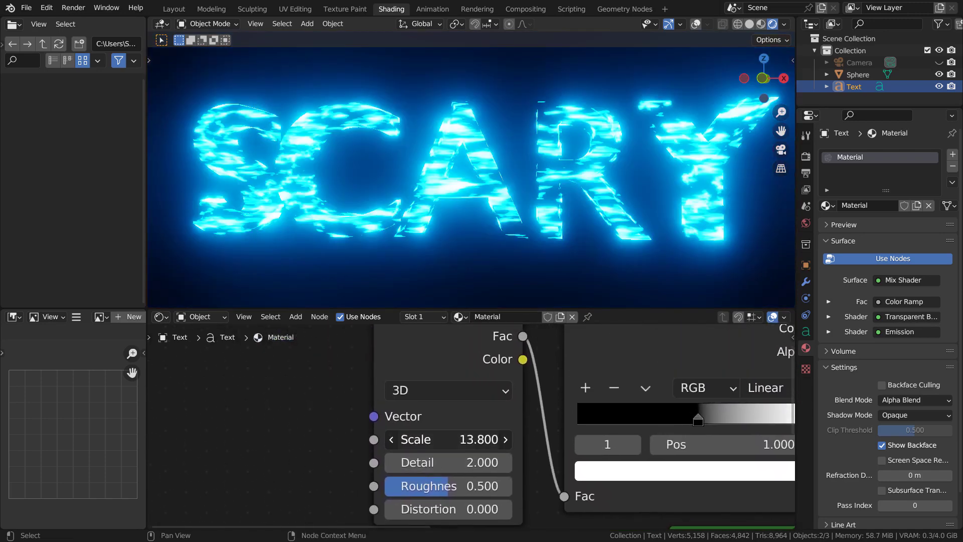
{"action": "left_click_drag", "start_coordinate": [447, 439], "coordinate": [457, 440]}
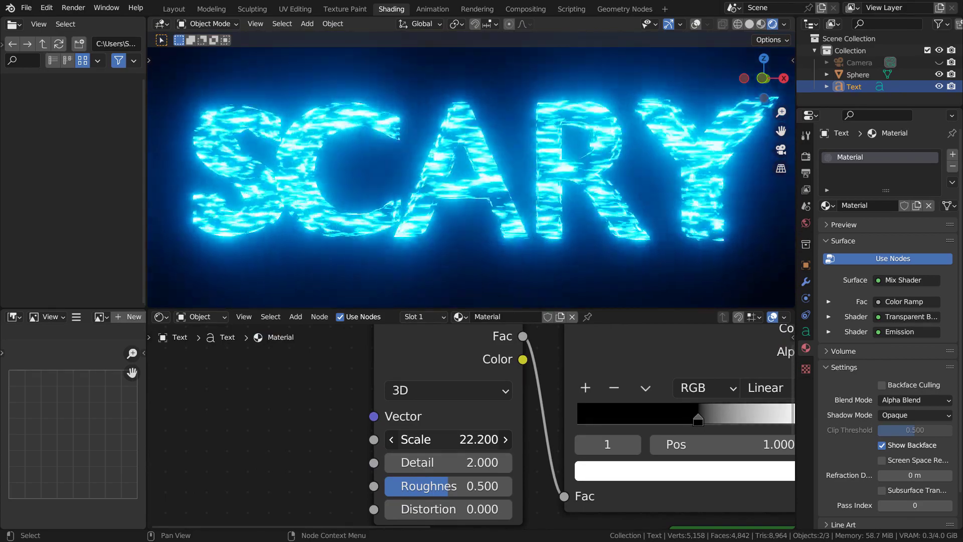
{"action": "left_click_drag", "start_coordinate": [447, 439], "coordinate": [427, 462]}
{"action": "left_click_drag", "start_coordinate": [478, 488], "coordinate": [385, 486]}
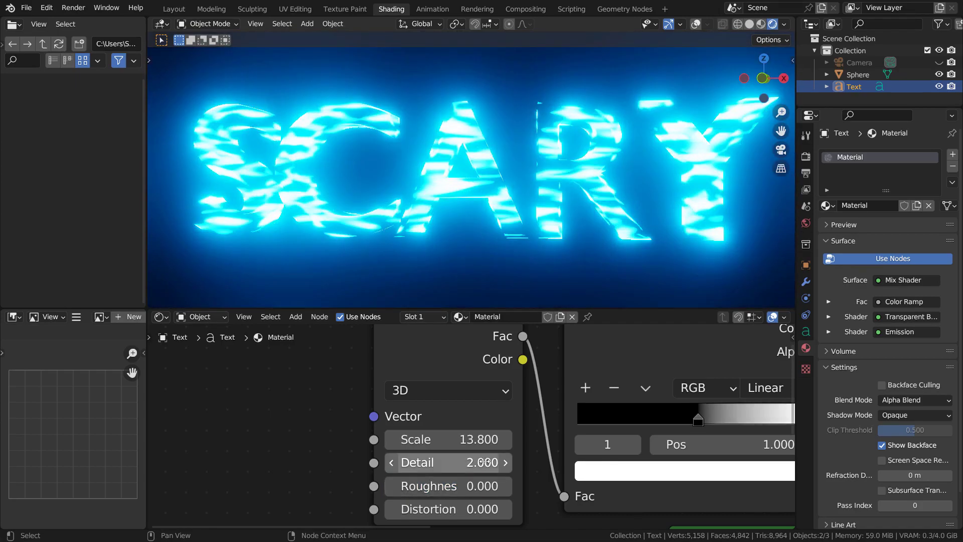
{"action": "key", "text": "BackSpace"}
{"action": "mouse_move", "coordinate": [448, 509]}
{"action": "left_mouse_down"}
{"action": "mouse_move", "coordinate": [642, 509]}
{"action": "mouse_move", "coordinate": [448, 509]}
{"action": "left_mouse_up"}
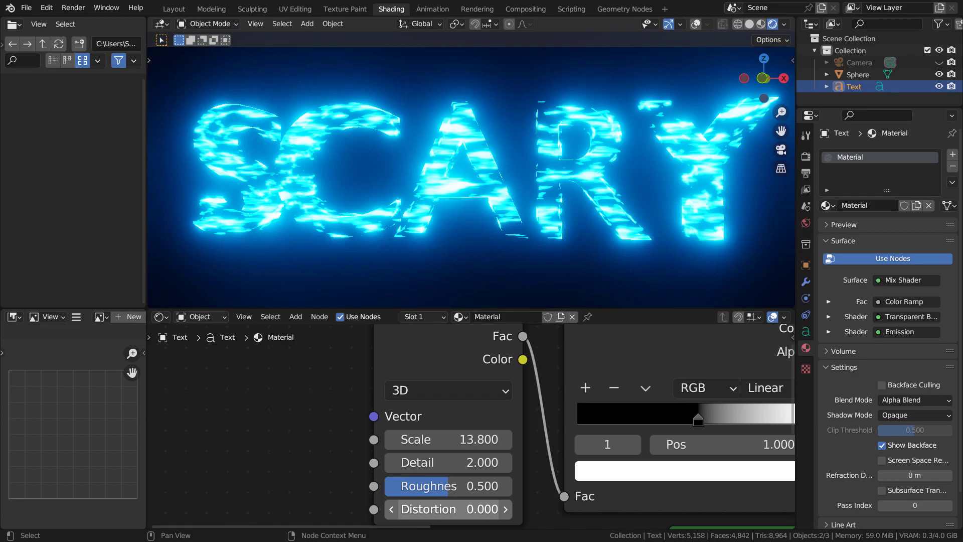
{"action": "key", "text": "ctrl+space"}
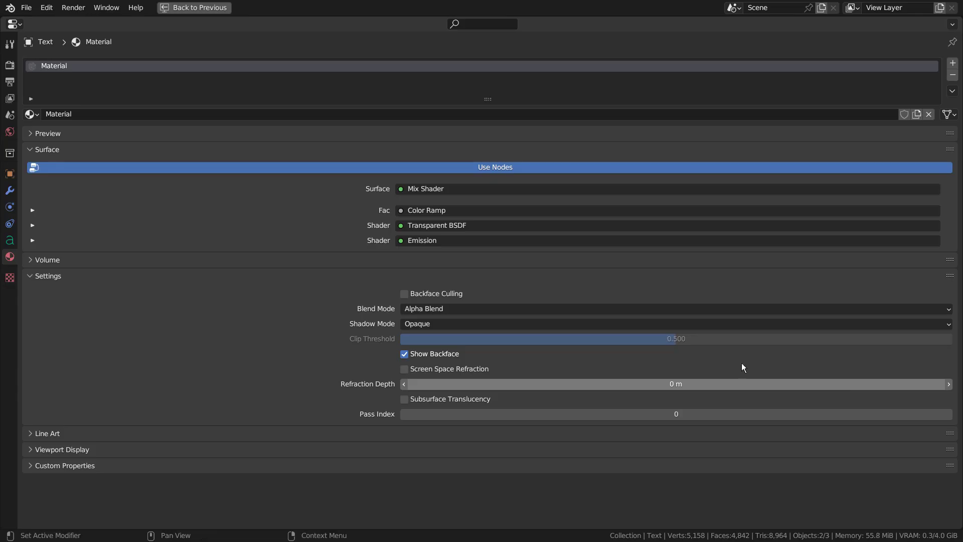
{"action": "left_click", "coordinate": [419, 309]}
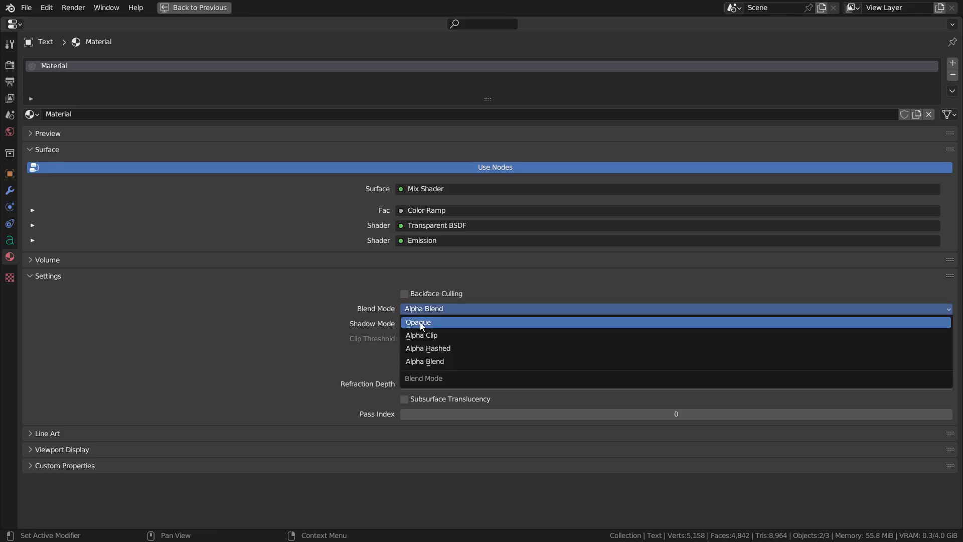
{"action": "left_click", "coordinate": [411, 361]}
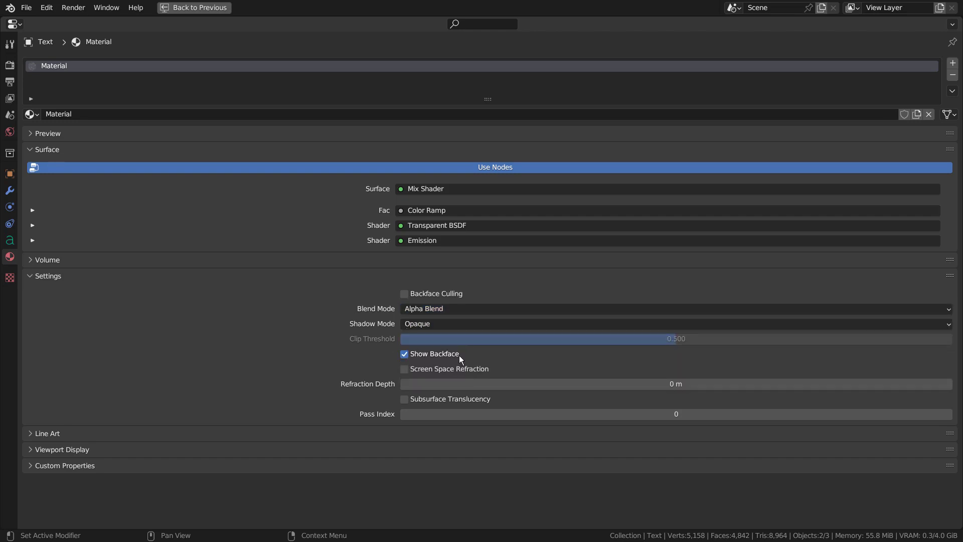
Step: Compare SCARY with back faces hidden and shown, leave them shown, and enable Subsurface Translucency
{"action": "key", "text": "ctrl+space"}
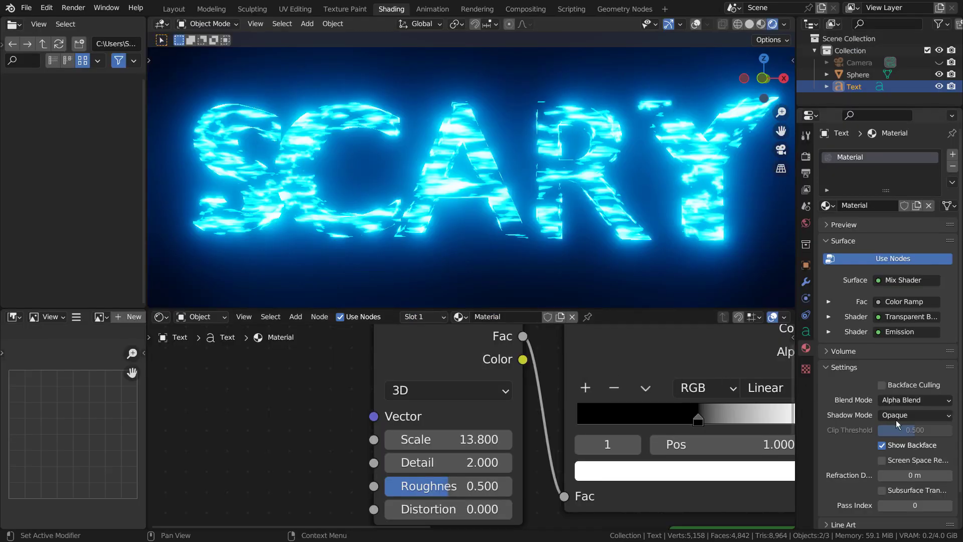
{"action": "left_click", "coordinate": [881, 446]}
{"action": "left_click", "coordinate": [881, 445]}
{"action": "left_click", "coordinate": [882, 445]}
{"action": "left_click", "coordinate": [881, 445]}
{"action": "left_click", "coordinate": [881, 445]}
{"action": "left_click", "coordinate": [881, 445]}
{"action": "left_click", "coordinate": [882, 446]}
{"action": "left_click", "coordinate": [881, 445]}
{"action": "left_click", "coordinate": [882, 490]}
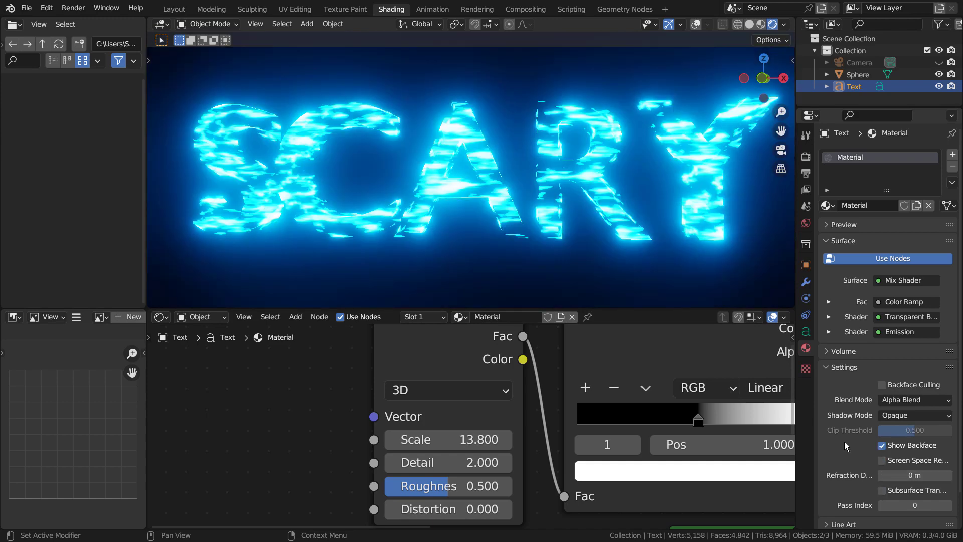